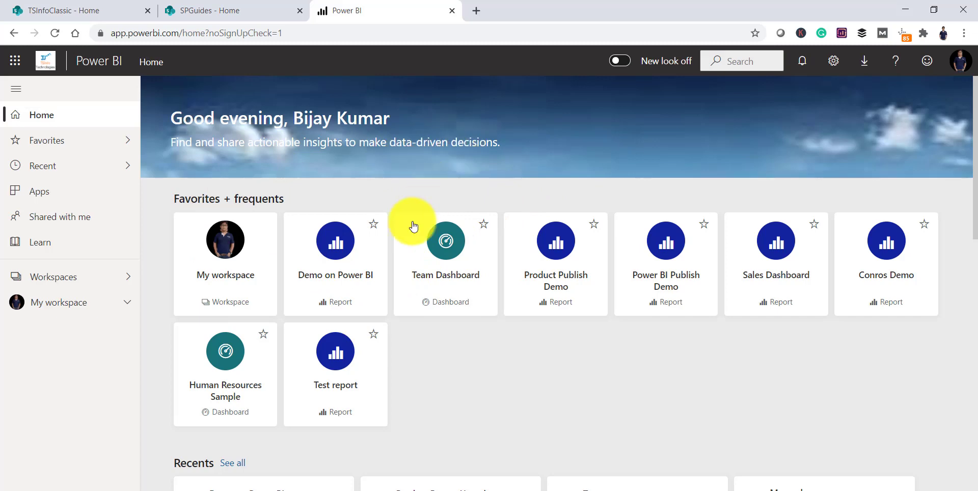
- Open the Demo on Power BI report and look through its pages, ending on the price and delivery charges chart
{"action": "left_click", "coordinate": [334, 275]}
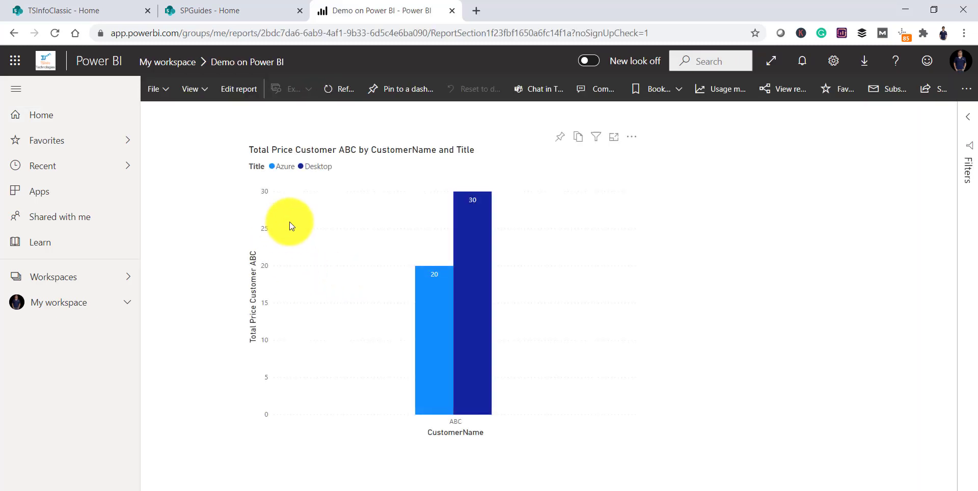
{"action": "left_click", "coordinate": [227, 490]}
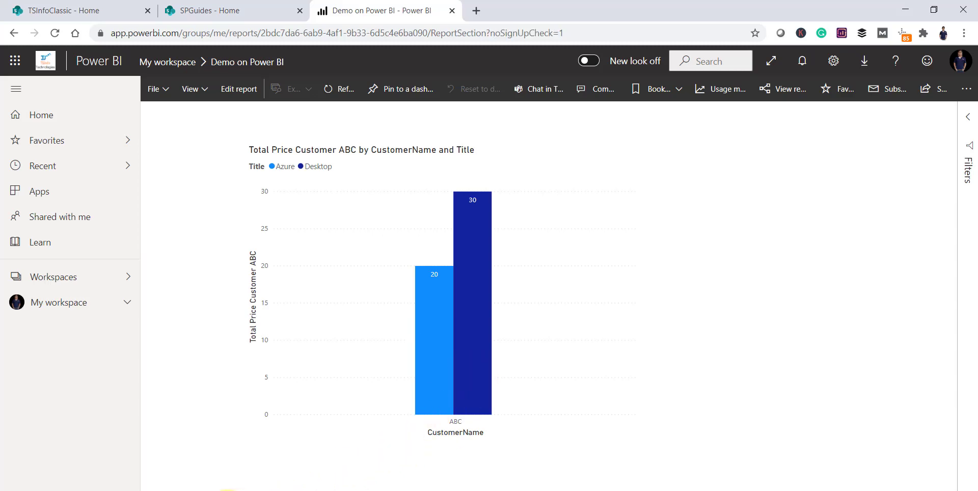
{"action": "left_click", "coordinate": [323, 489]}
{"action": "left_click", "coordinate": [348, 489]}
{"action": "left_click", "coordinate": [308, 489]}
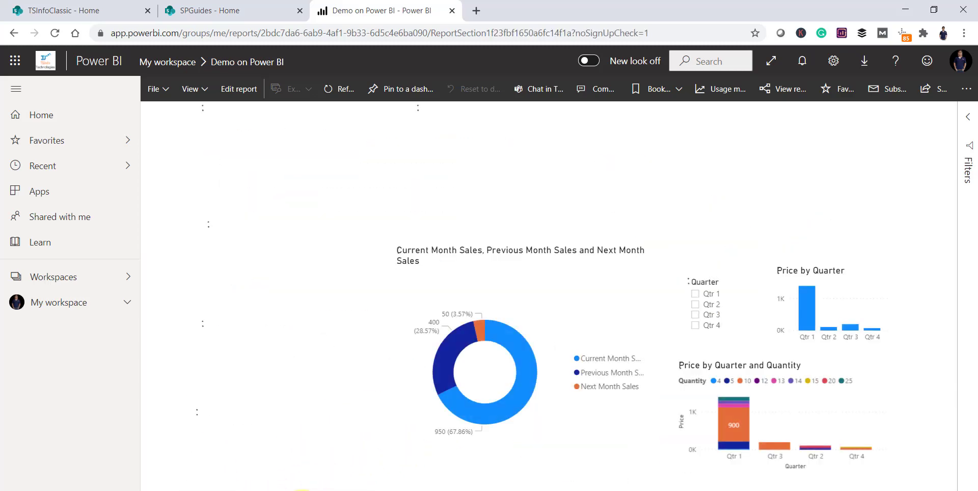
{"action": "left_click", "coordinate": [232, 489]}
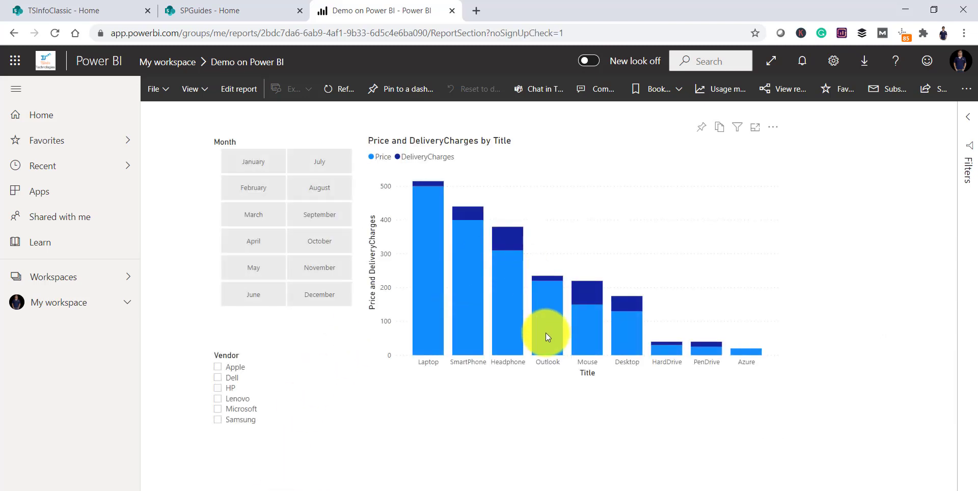
{"action": "mouse_move", "coordinate": [546, 333]}
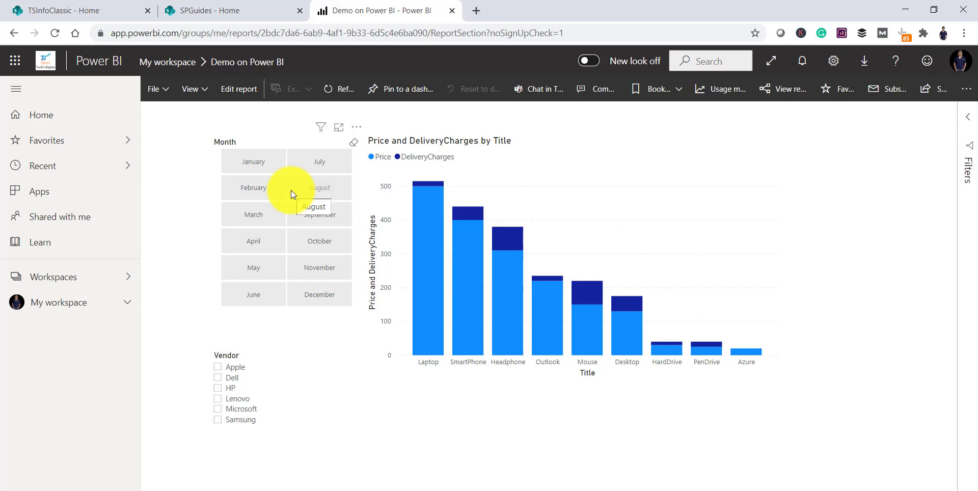
- Switch to the SPGuides SharePoint site and create a new page from the Blank template
{"action": "left_click", "coordinate": [53, 11]}
{"action": "left_click", "coordinate": [188, 10]}
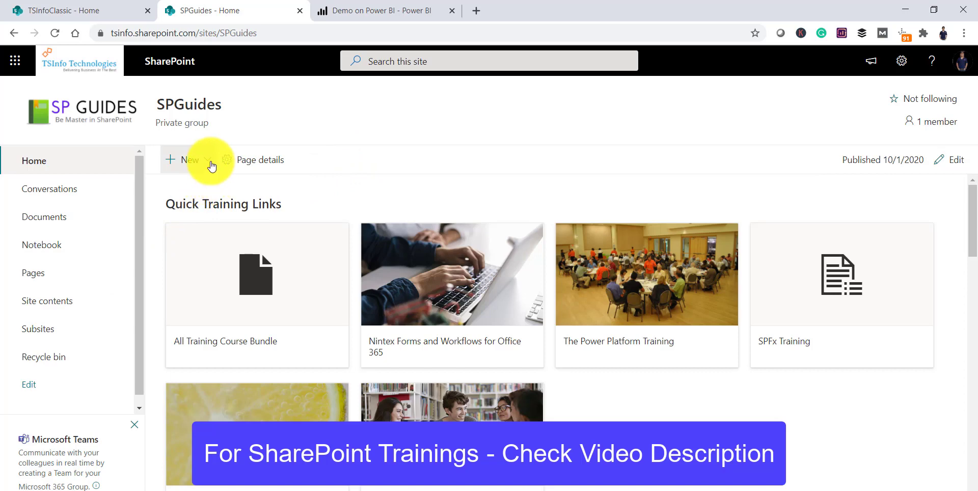
{"action": "left_click", "coordinate": [191, 162]}
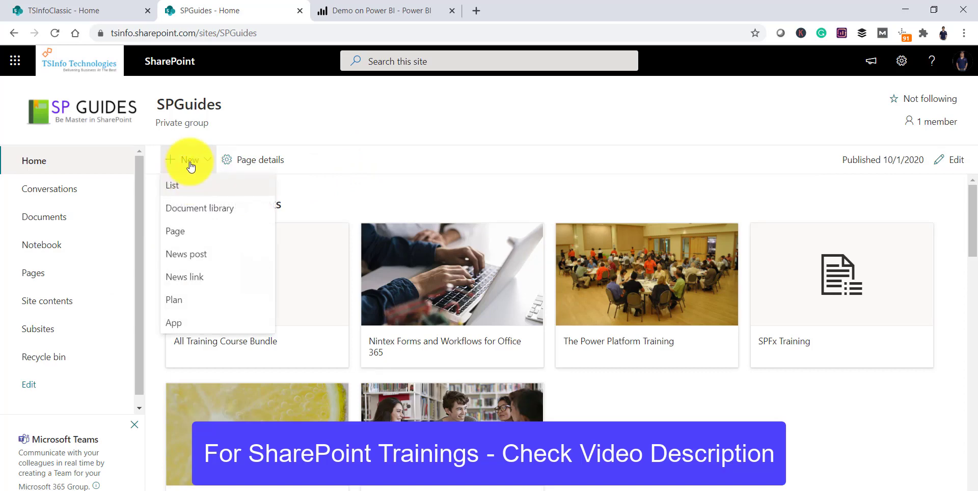
{"action": "left_click", "coordinate": [203, 233]}
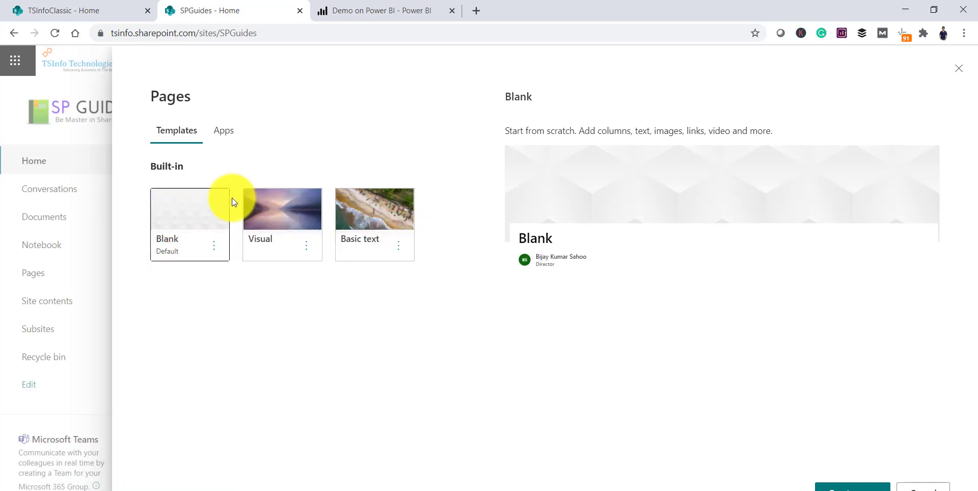
{"action": "left_click", "coordinate": [838, 486]}
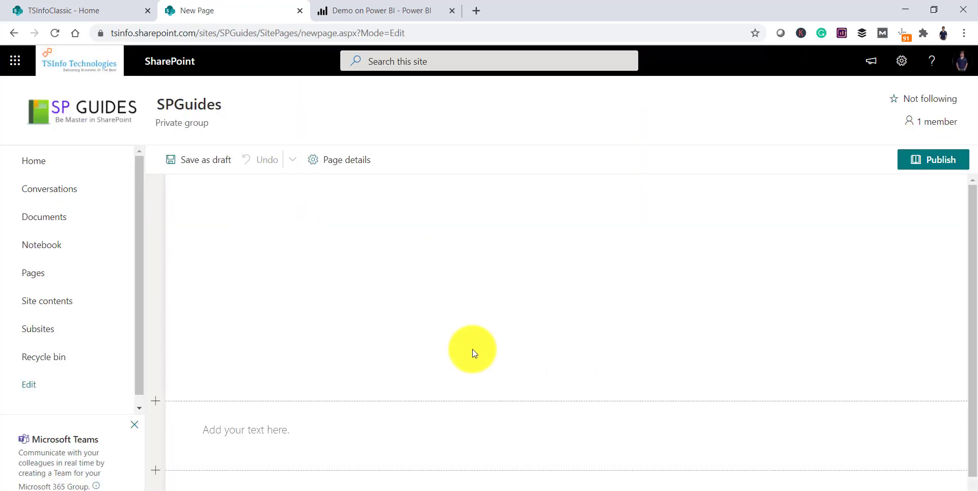
- Title the new page "Power BI Report"
{"action": "left_click", "coordinate": [355, 306]}
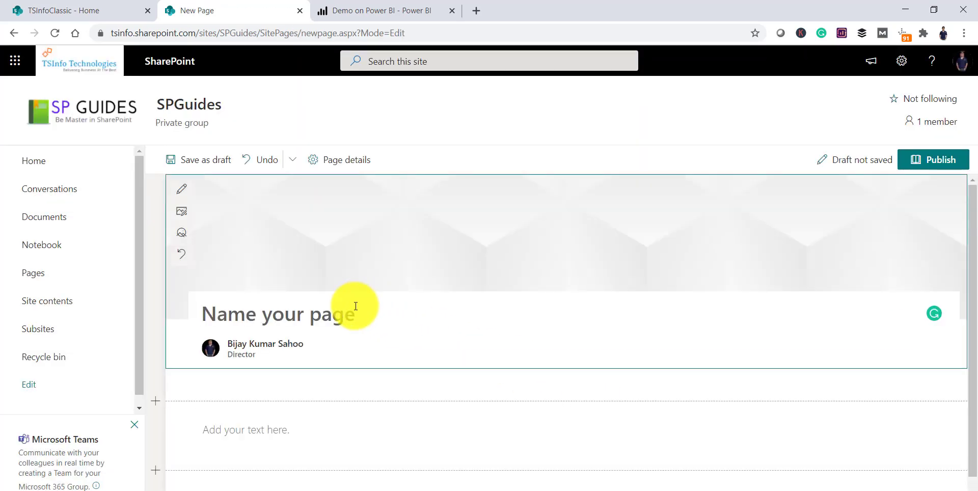
{"action": "type", "text": "Power "}
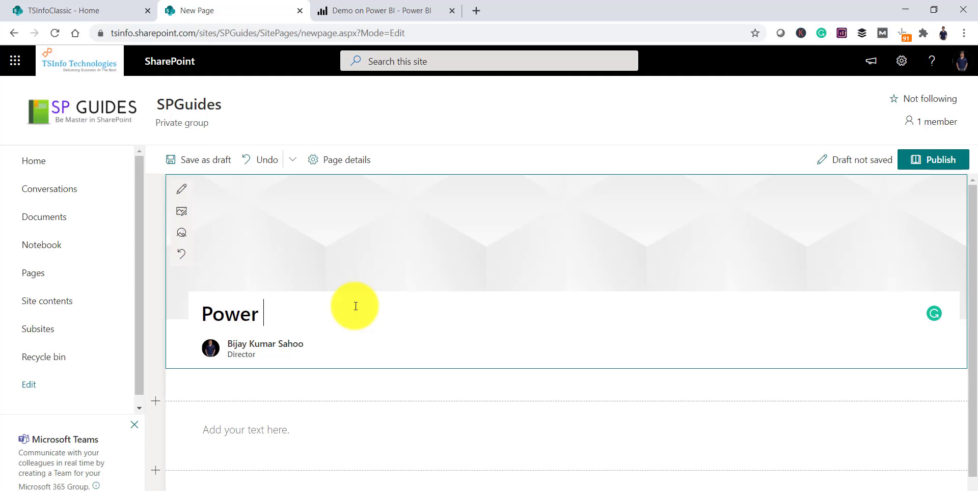
{"action": "type", "text": "BI Report"}
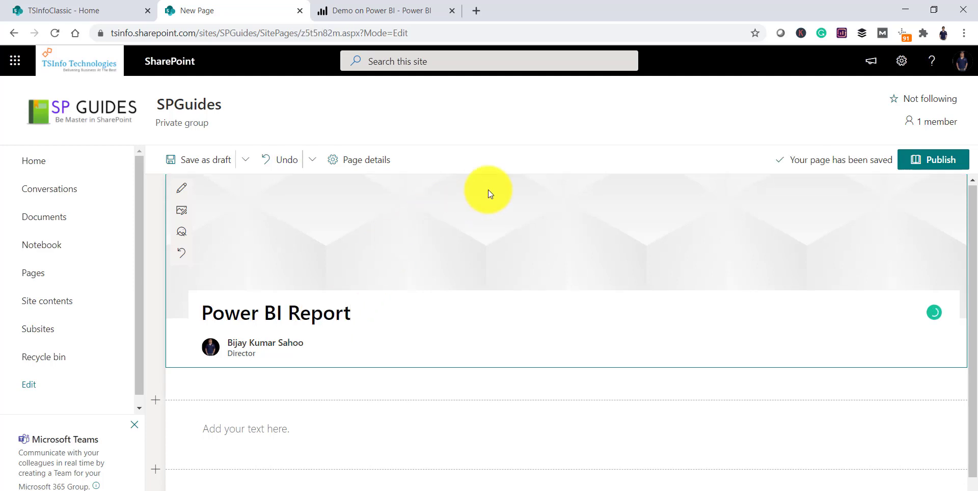
- Add a Power BI web part above the text area and open its report settings
{"action": "scroll", "coordinate": [489, 191], "scroll_direction": "down", "scroll_amount": 1}
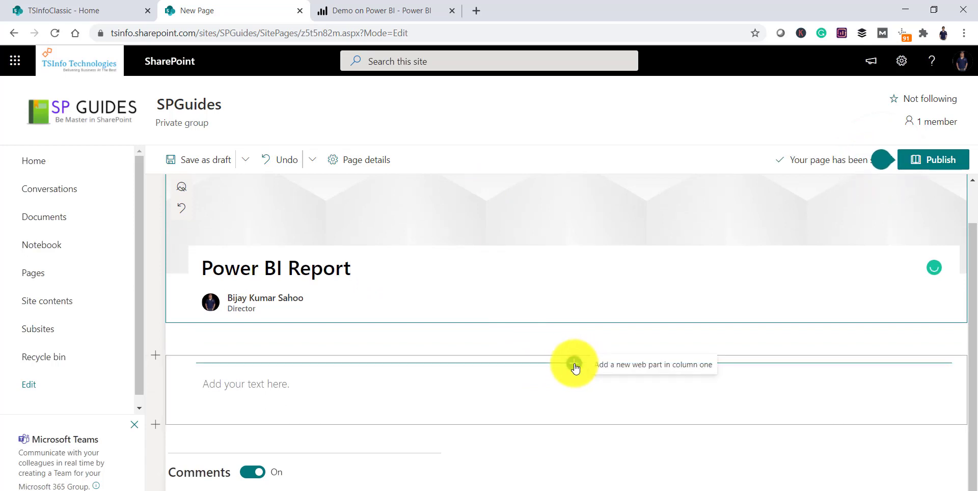
{"action": "left_click", "coordinate": [574, 365]}
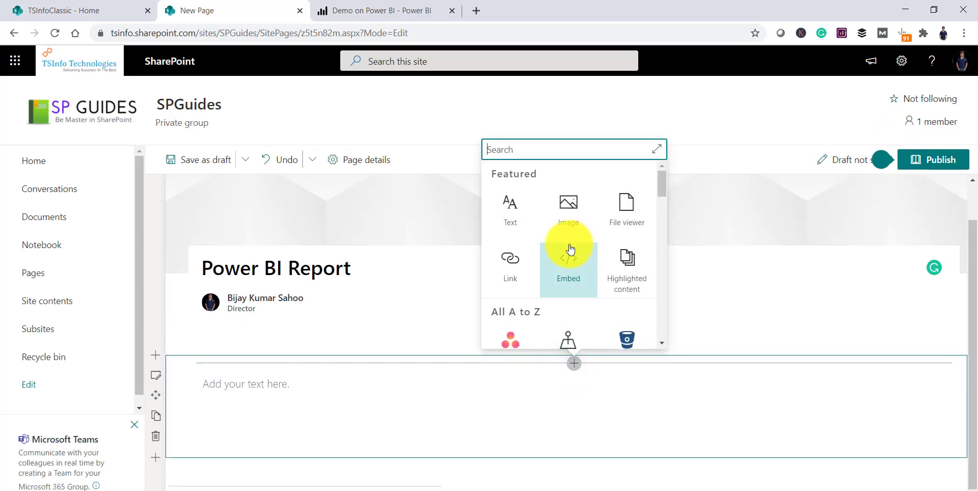
{"action": "type", "text": "power"}
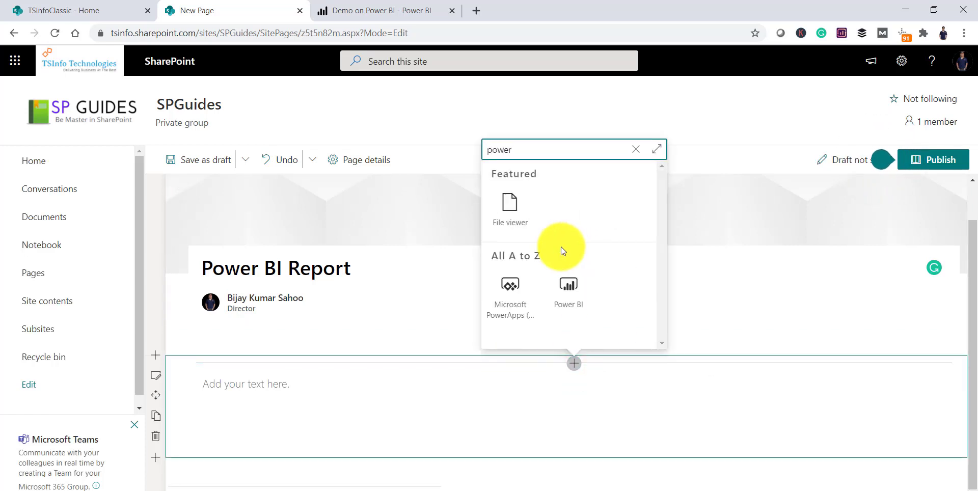
{"action": "left_click", "coordinate": [567, 301]}
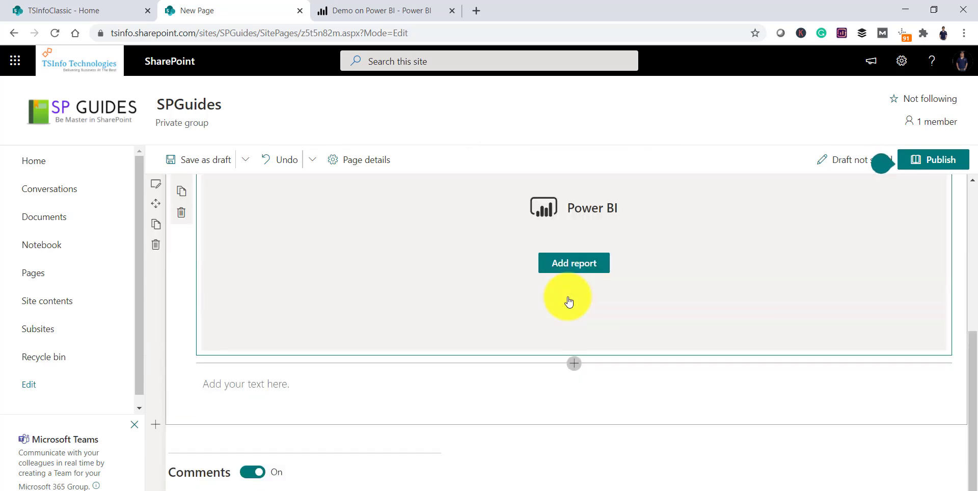
{"action": "scroll", "coordinate": [549, 312], "scroll_direction": "up", "scroll_amount": 1}
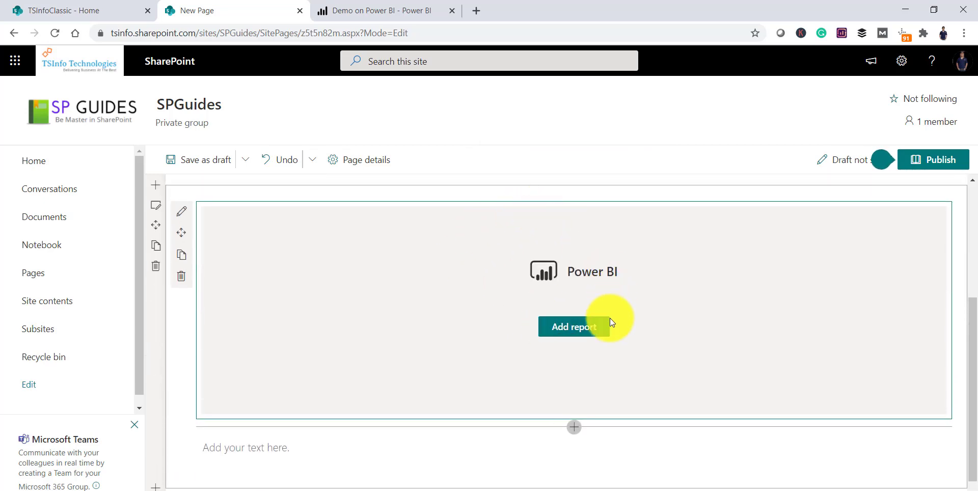
{"action": "left_click", "coordinate": [566, 331]}
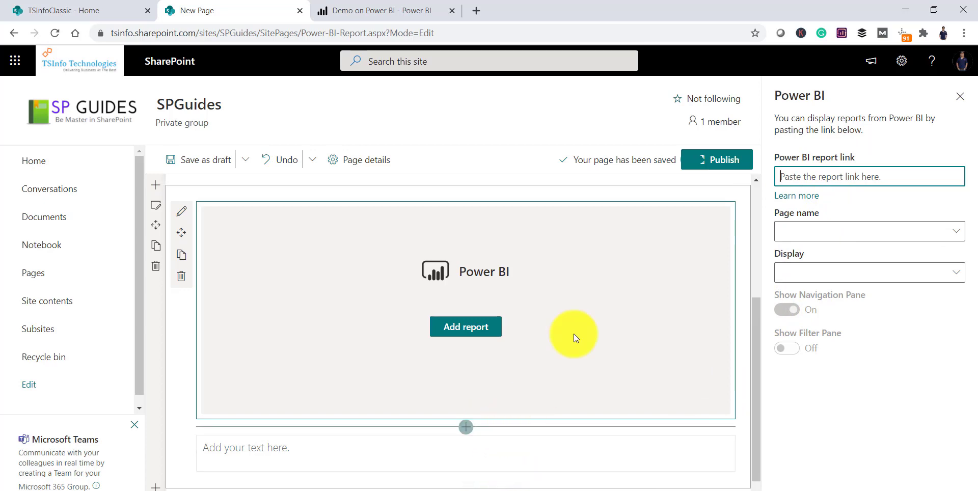
- Switch to the Demo on Power BI report and copy its embed link for SharePoint Online
{"action": "left_click", "coordinate": [394, 8]}
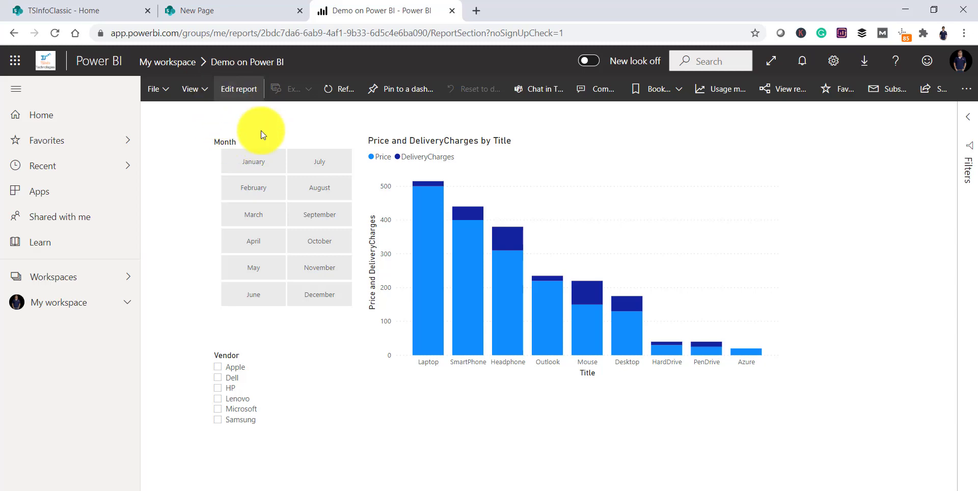
{"action": "left_click", "coordinate": [165, 98]}
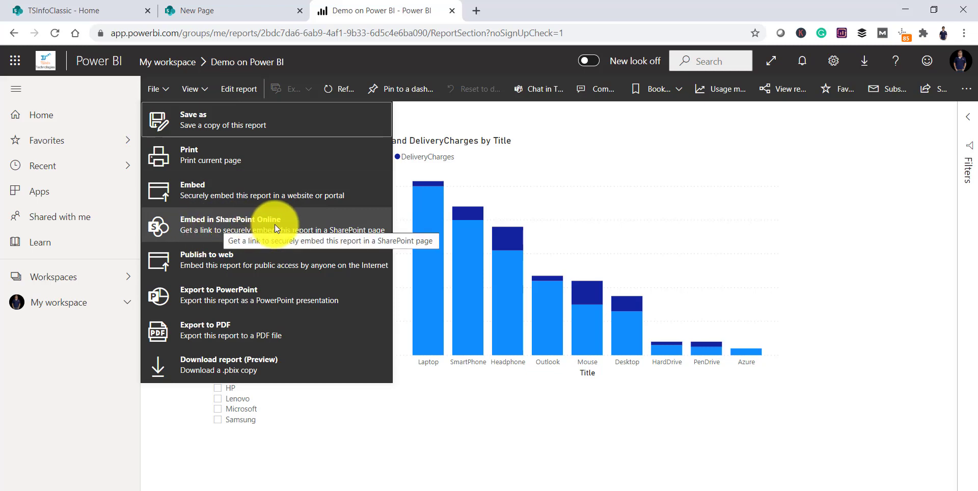
{"action": "left_click", "coordinate": [246, 228]}
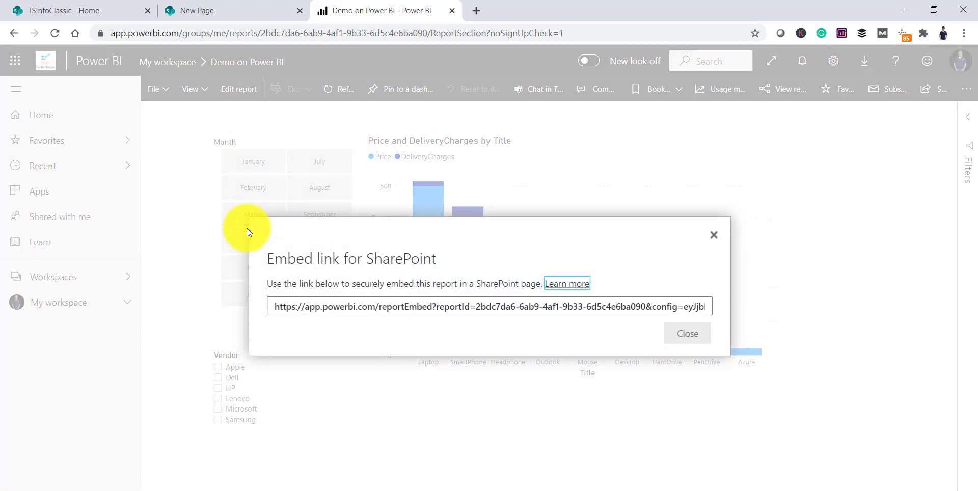
{"action": "left_click", "coordinate": [390, 306]}
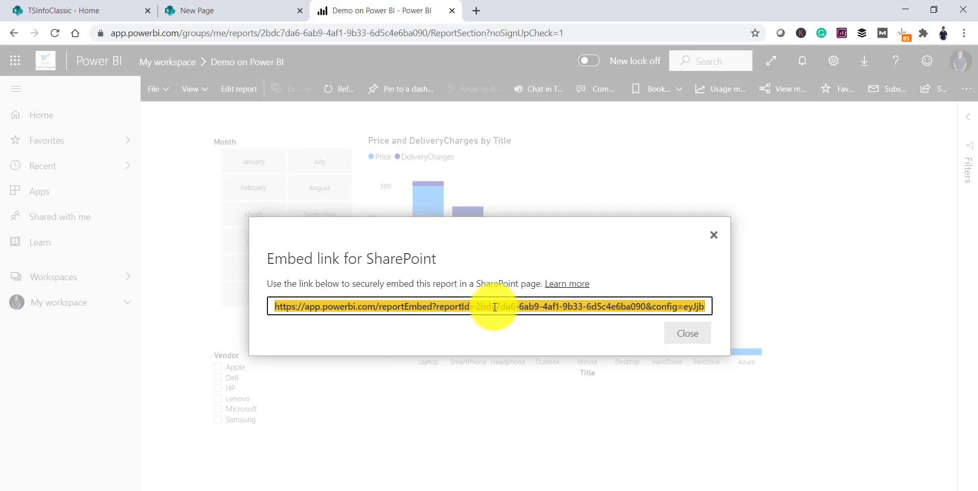
{"action": "left_click", "coordinate": [693, 335]}
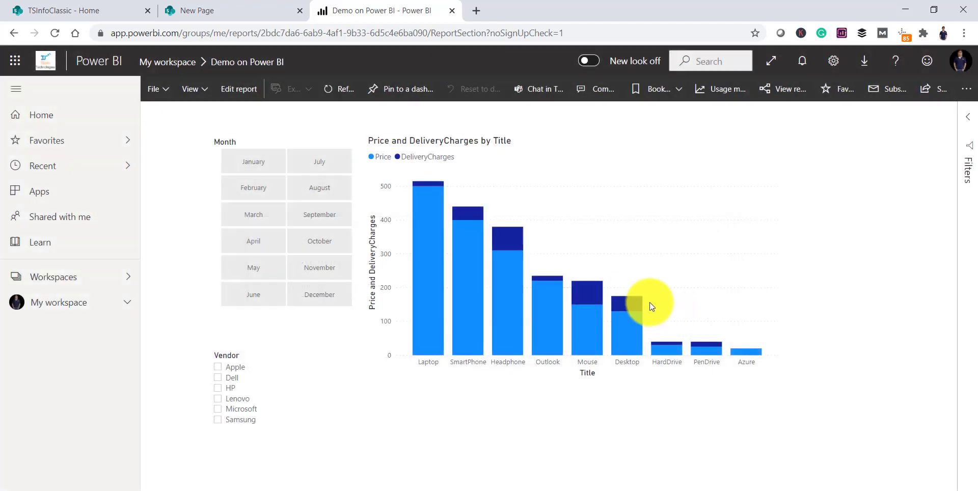
- Return to the SharePoint page and paste the copied embed link as the web part's Power BI report link
{"action": "left_click", "coordinate": [253, 7]}
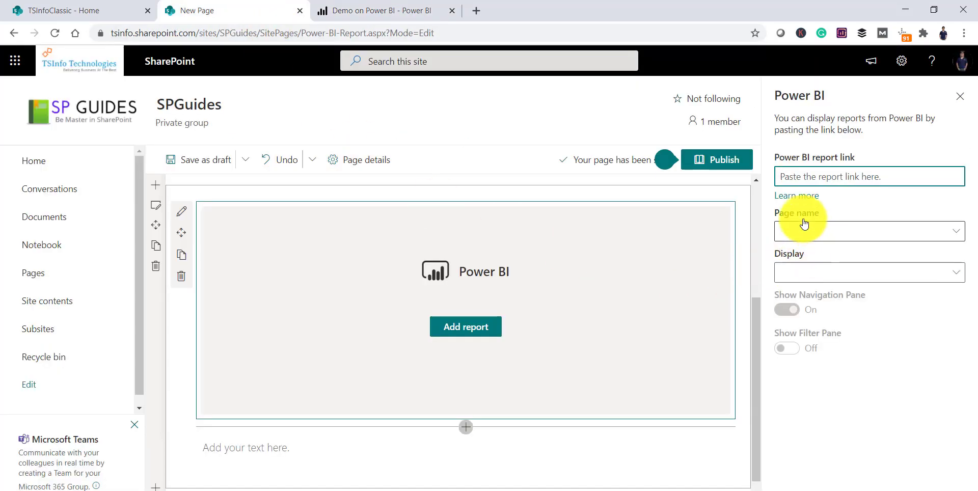
{"action": "left_click", "coordinate": [788, 177]}
{"action": "key", "text": "ctrl+v"}
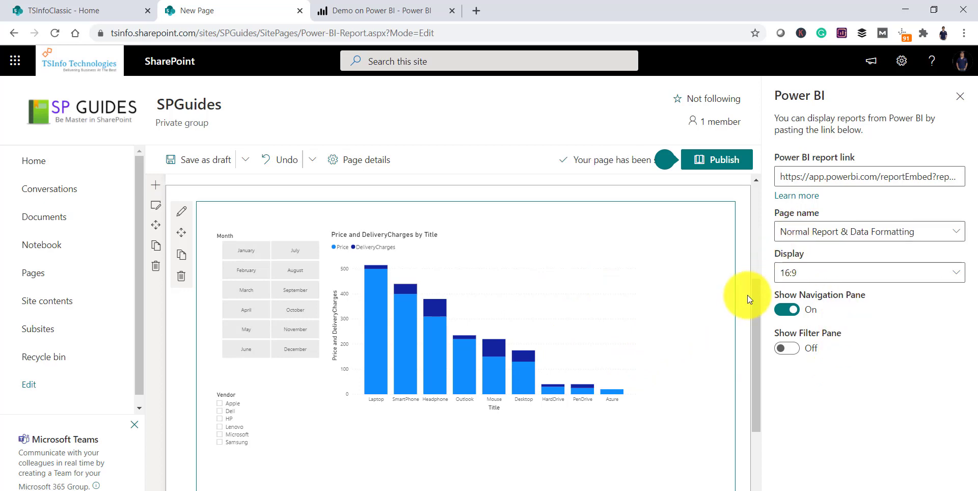
- Set the web part's report page to Distinct Table
{"action": "left_click_drag", "start_coordinate": [757, 289], "coordinate": [756, 338]}
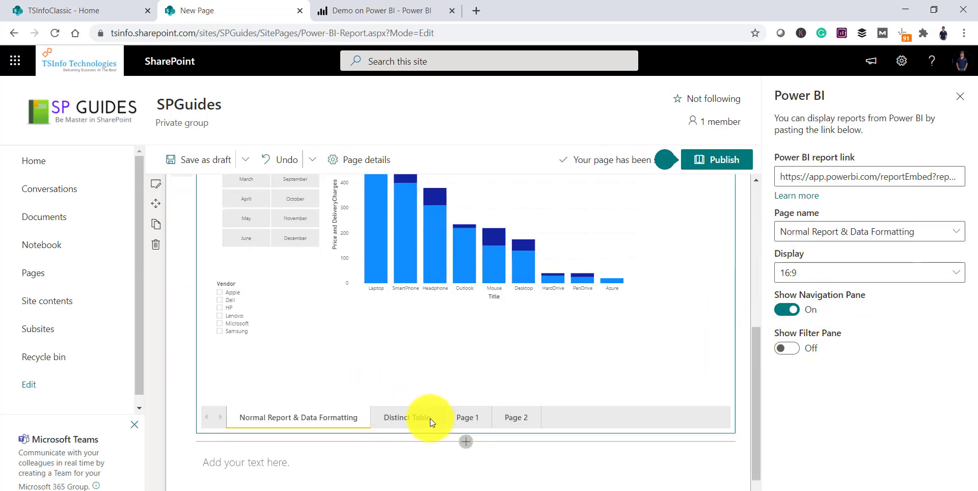
{"action": "left_click", "coordinate": [884, 232]}
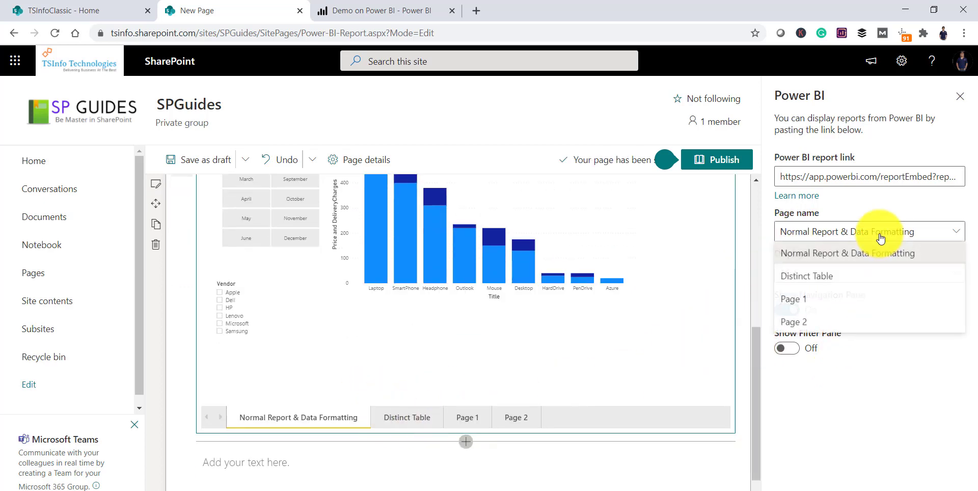
{"action": "left_click", "coordinate": [852, 286]}
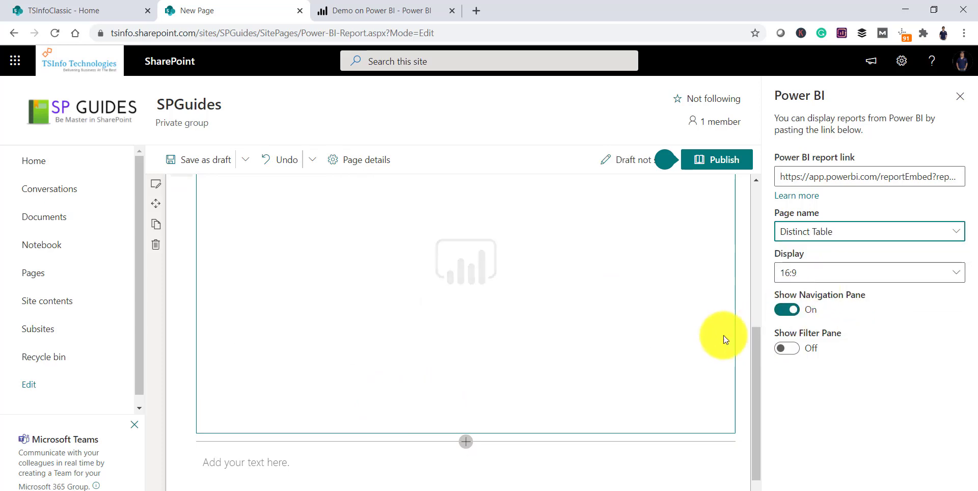
{"action": "scroll", "coordinate": [551, 255], "scroll_direction": "up", "scroll_amount": 2}
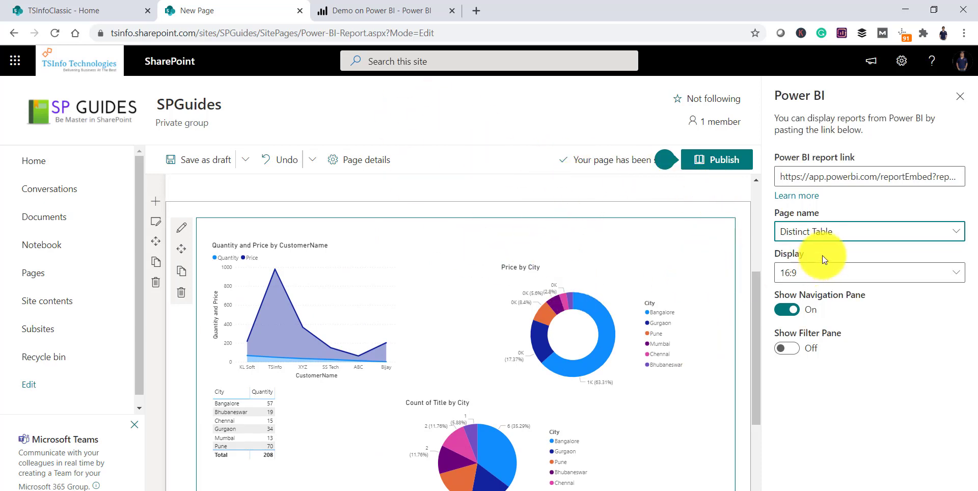
- Check the display ratio options, keep 16:9, and turn on the filter pane for the embedded report
{"action": "left_click", "coordinate": [819, 277]}
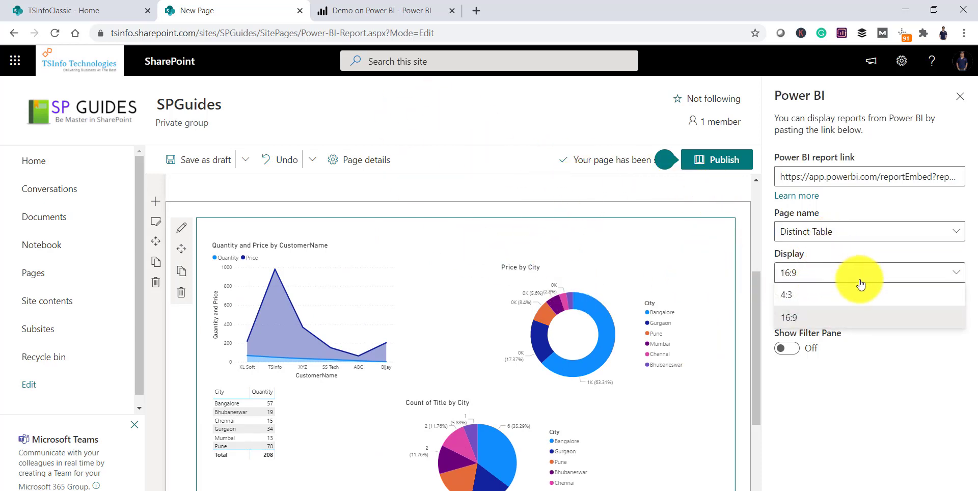
{"action": "left_click", "coordinate": [878, 383]}
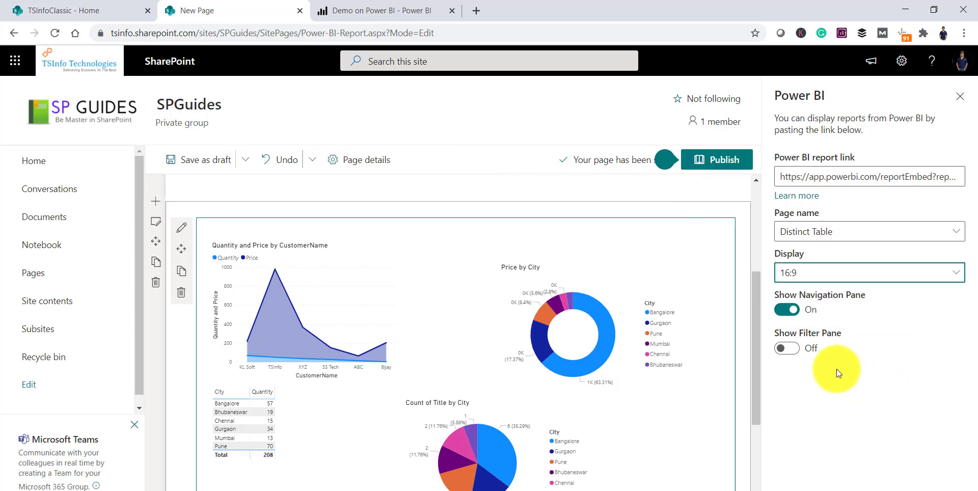
{"action": "left_click", "coordinate": [798, 350]}
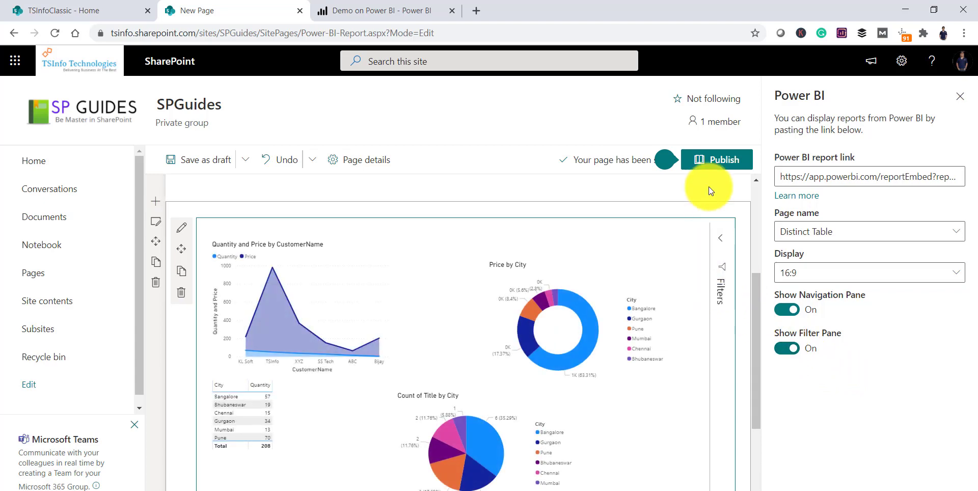
- Publish the page, dismiss the page promotion options and view the embedded report
{"action": "left_click", "coordinate": [713, 161]}
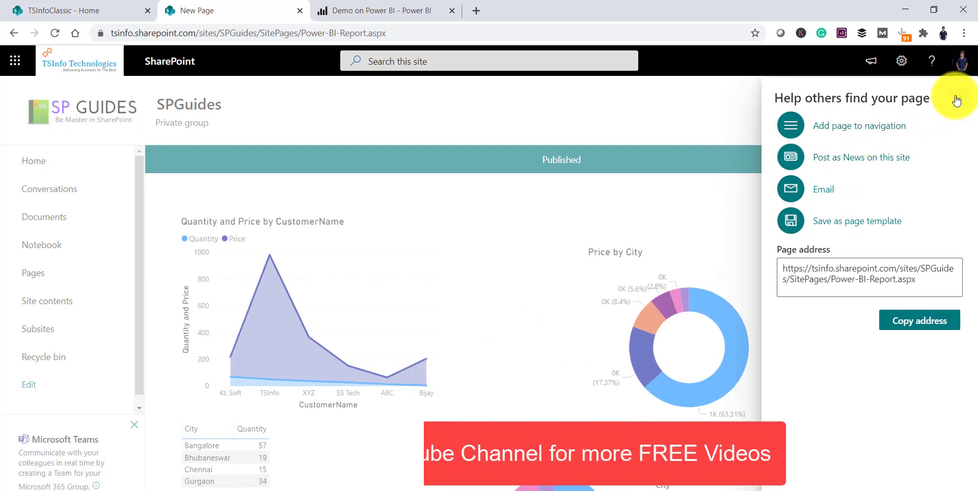
{"action": "left_click", "coordinate": [960, 96]}
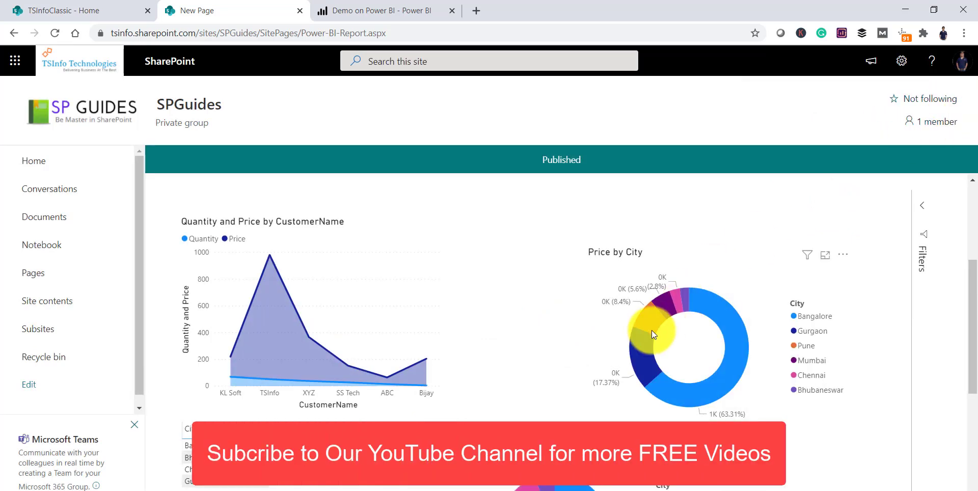
{"action": "left_click_drag", "start_coordinate": [961, 299], "coordinate": [967, 334]}
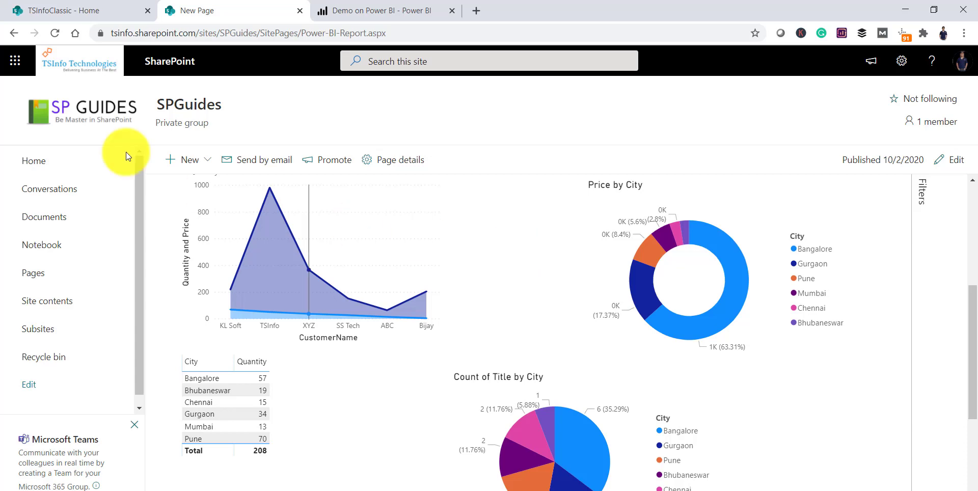
- Open the Test.aspx page from the TSInfoClassic site's pages library and put it in edit mode
{"action": "left_click", "coordinate": [79, 6]}
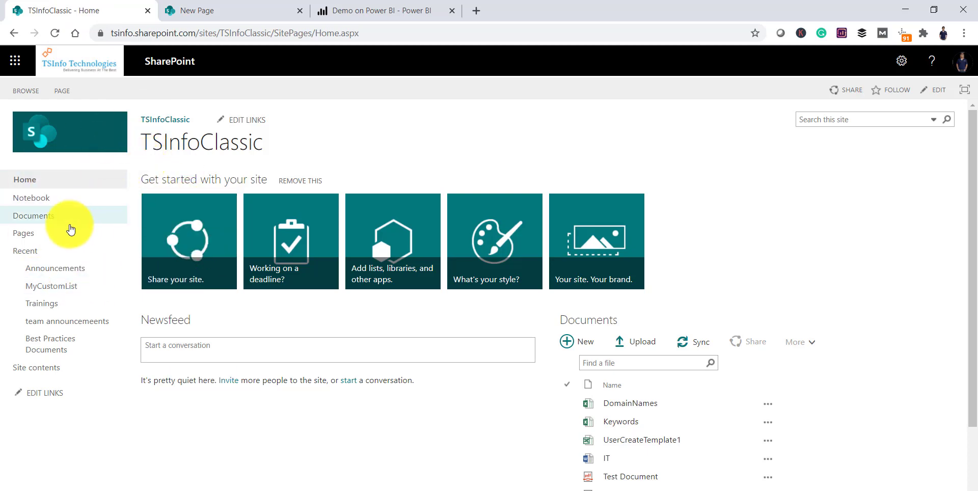
{"action": "left_click", "coordinate": [44, 234]}
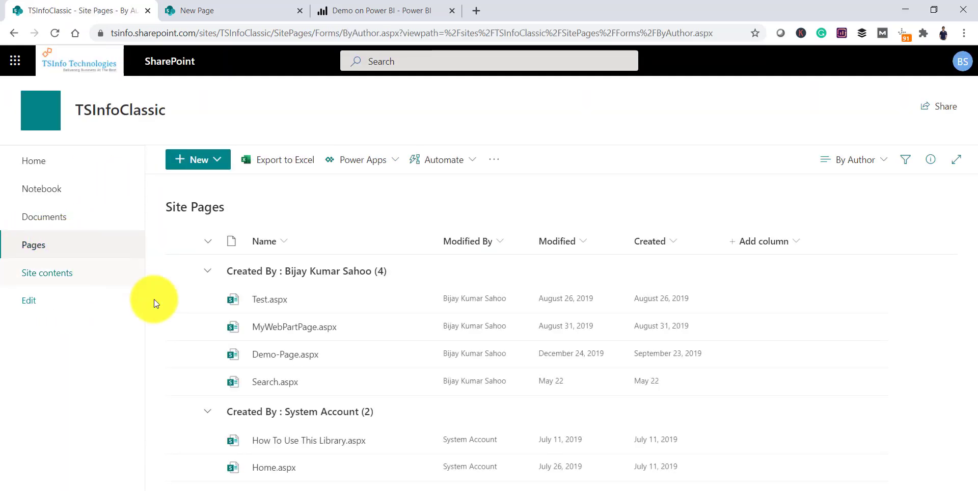
{"action": "left_click", "coordinate": [275, 301]}
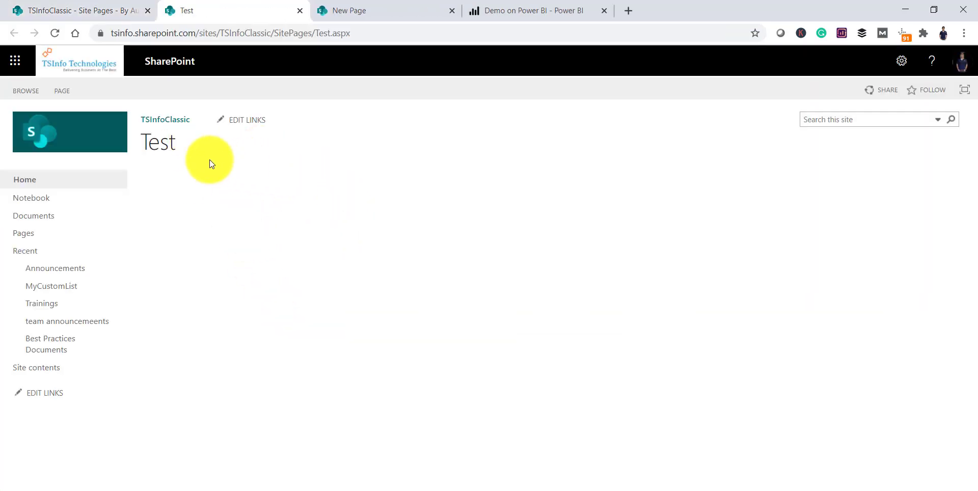
{"action": "left_click", "coordinate": [62, 91]}
{"action": "left_click", "coordinate": [27, 142]}
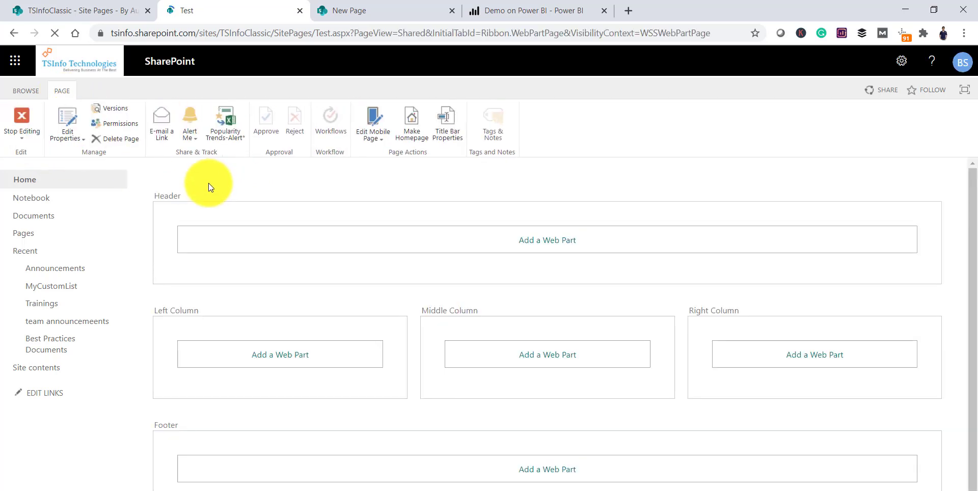
- Add a Script Editor web part from the Media and Content category to the page's Header zone
{"action": "left_click", "coordinate": [547, 242]}
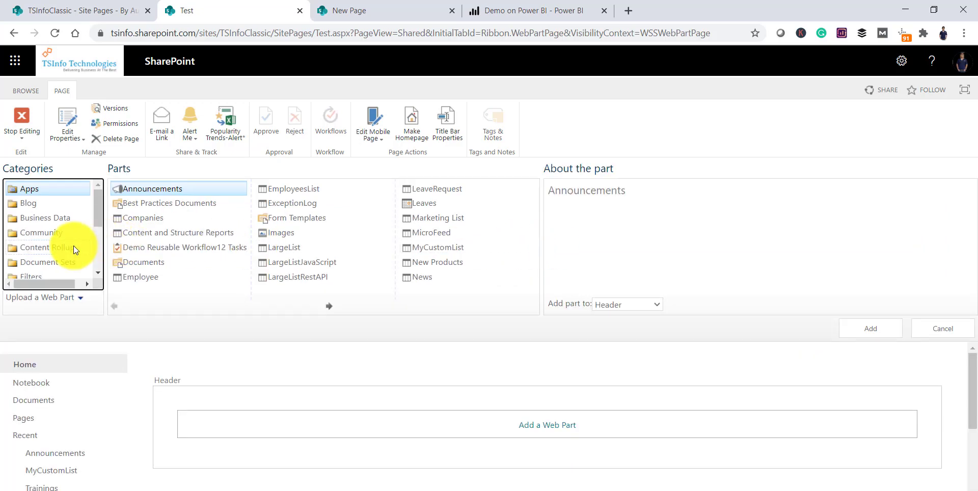
{"action": "scroll", "coordinate": [74, 246], "scroll_direction": "down", "scroll_amount": 3}
{"action": "left_click", "coordinate": [59, 211]}
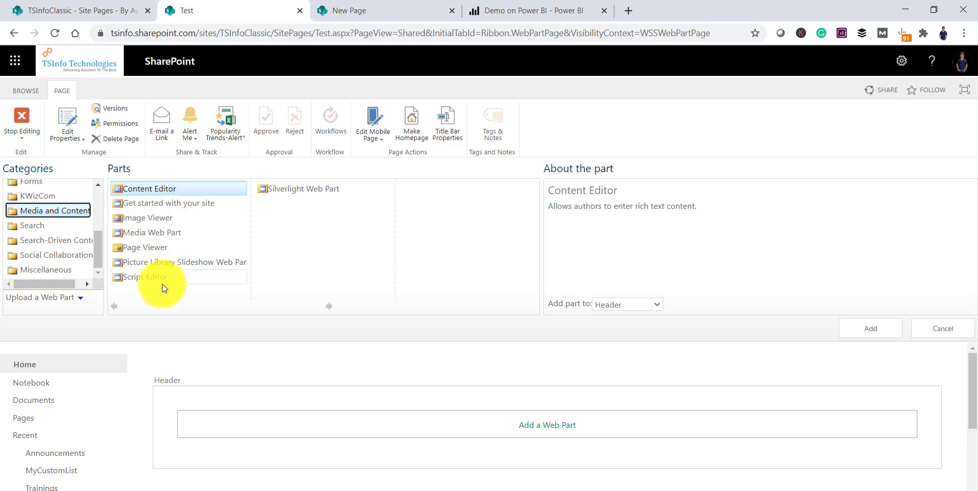
{"action": "left_click", "coordinate": [179, 277]}
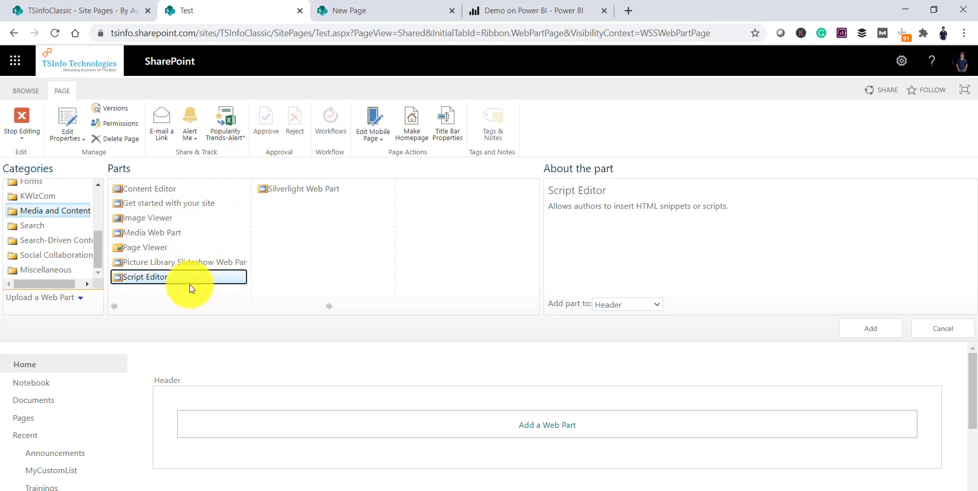
{"action": "left_click", "coordinate": [872, 328]}
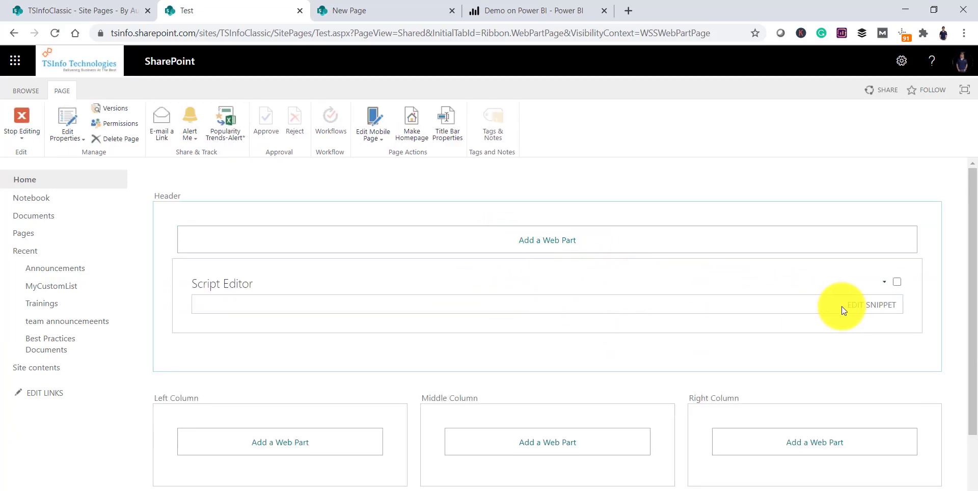
- Switch to the Demo on Power BI report and copy the HTML iframe code from its secure embed code
{"action": "left_click", "coordinate": [550, 11]}
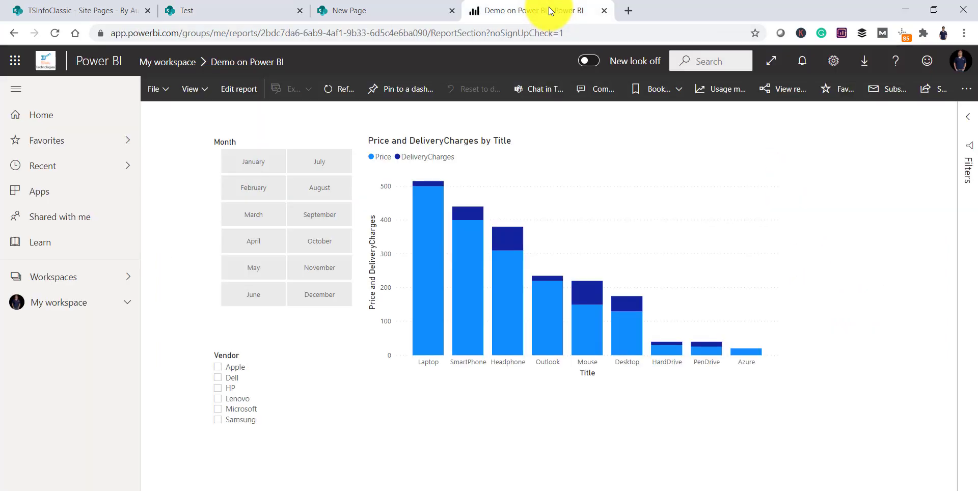
{"action": "left_click", "coordinate": [168, 95]}
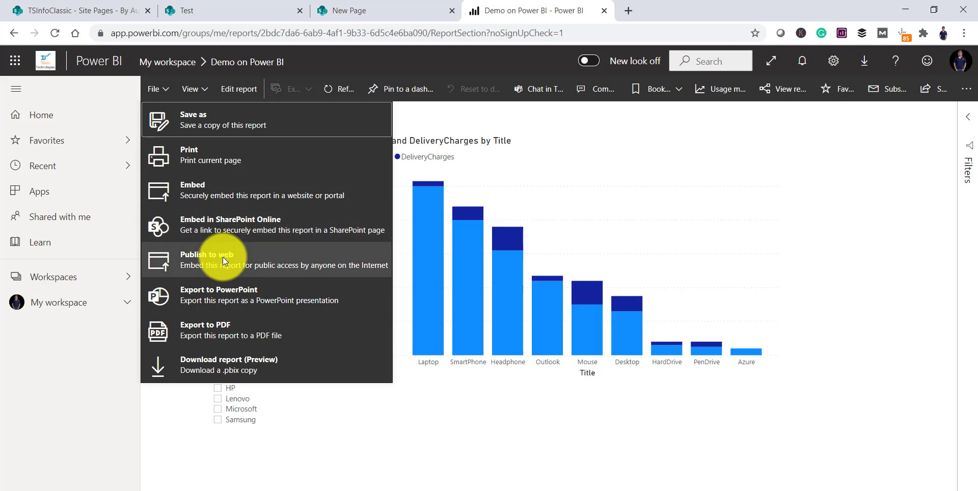
{"action": "left_click", "coordinate": [218, 195]}
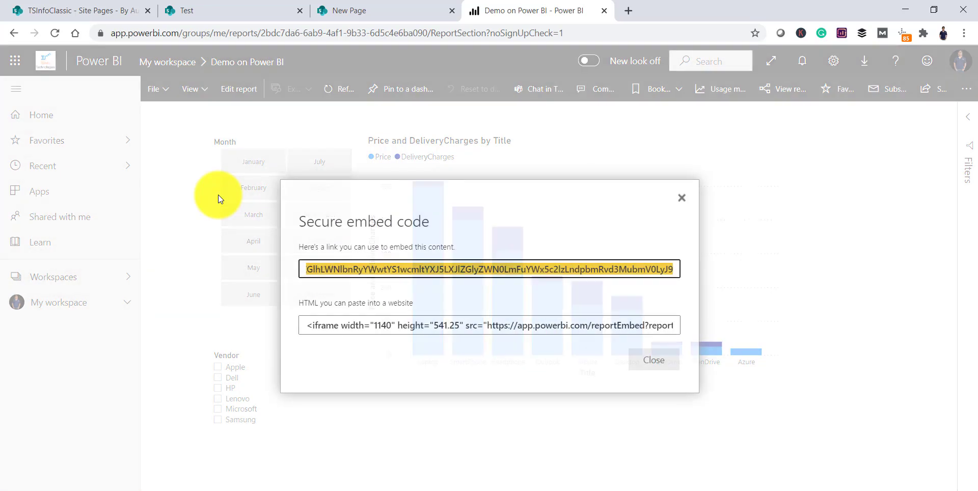
{"action": "left_click", "coordinate": [355, 323]}
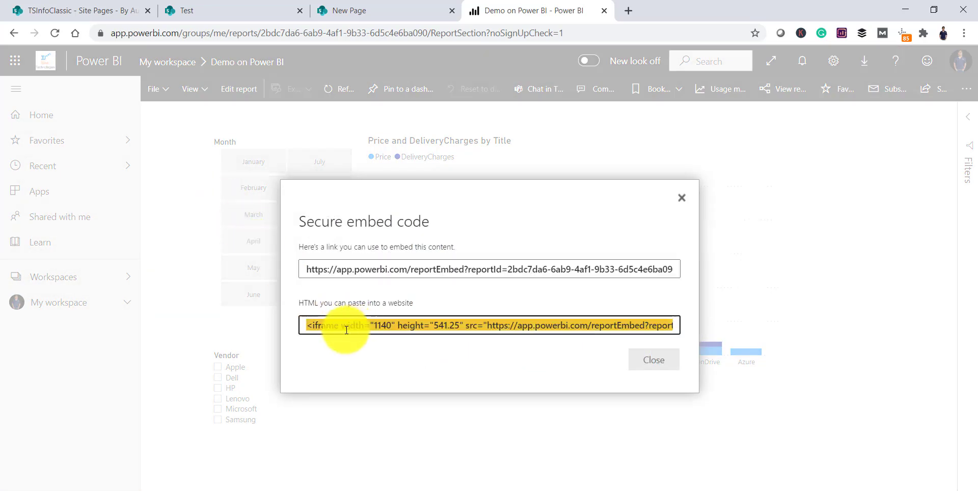
{"action": "right_click", "coordinate": [384, 326]}
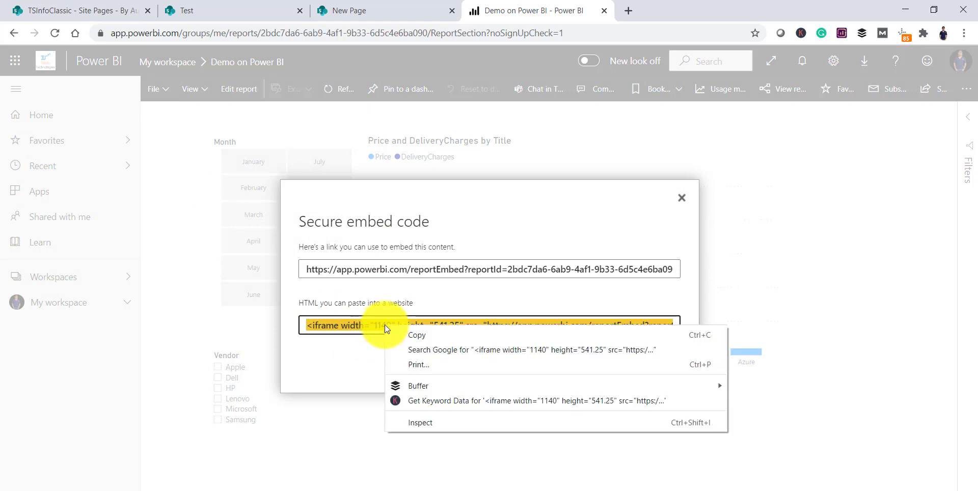
{"action": "left_click", "coordinate": [410, 337]}
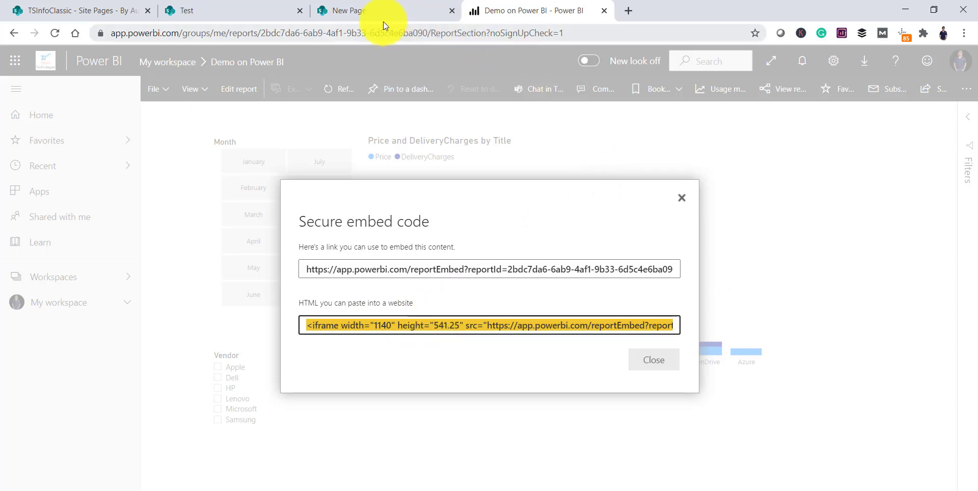
- Return to the Test page and paste the copied iframe code into the Script Editor's embed snippet
{"action": "left_click", "coordinate": [186, 9]}
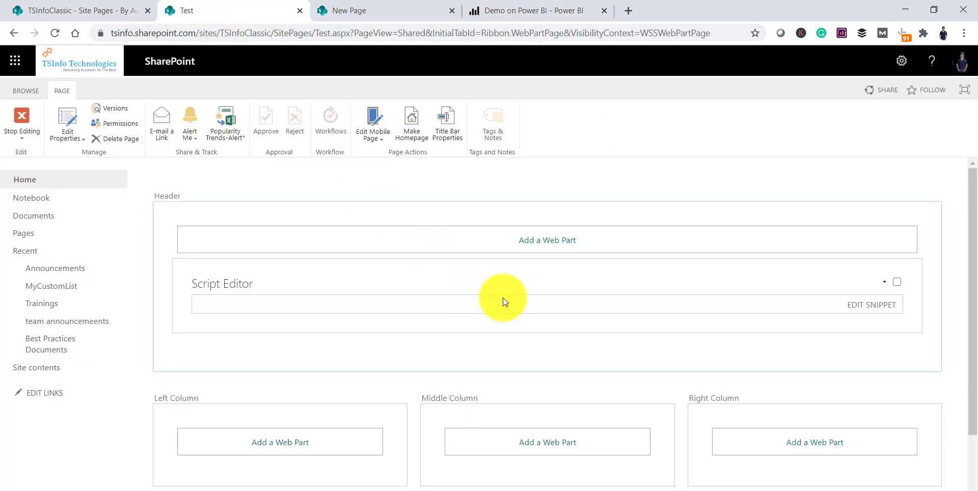
{"action": "left_click", "coordinate": [861, 305]}
{"action": "left_click", "coordinate": [530, 295]}
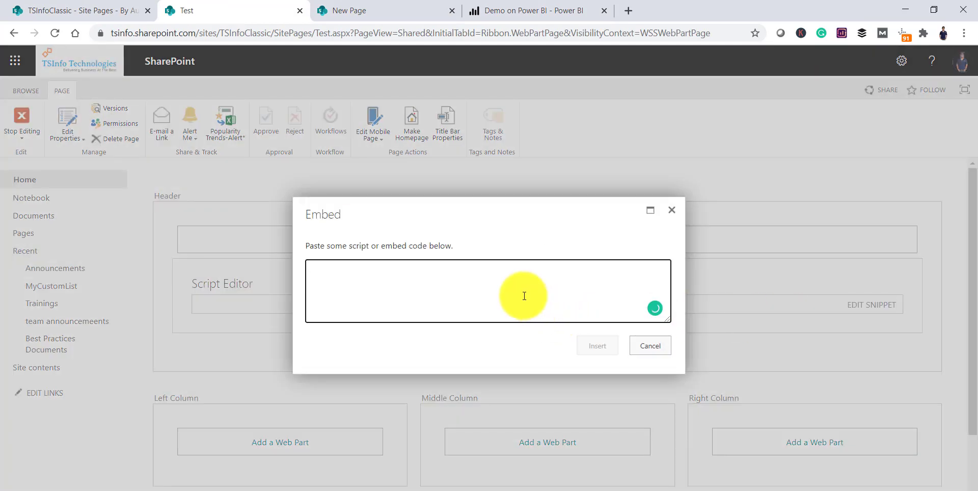
{"action": "key", "text": "ctrl+v"}
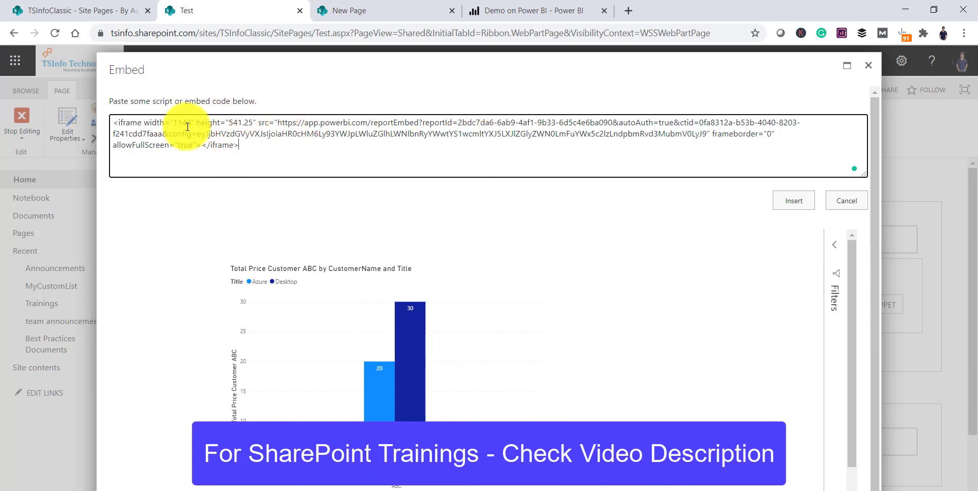
- Examine the embed preview, looking through the Normal Report & Data Formatting and Distinct Table report pages
{"action": "scroll", "coordinate": [395, 259], "scroll_direction": "down", "scroll_amount": 1}
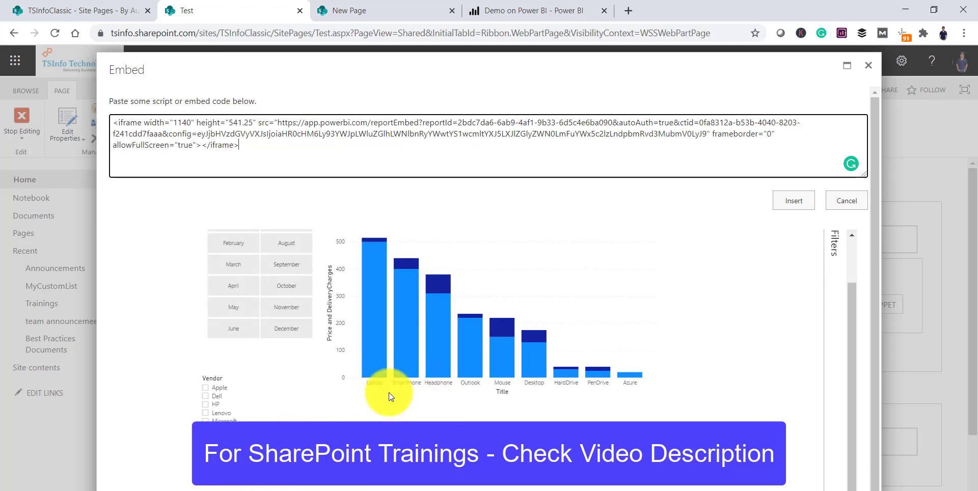
{"action": "scroll", "coordinate": [411, 349], "scroll_direction": "down", "scroll_amount": 1}
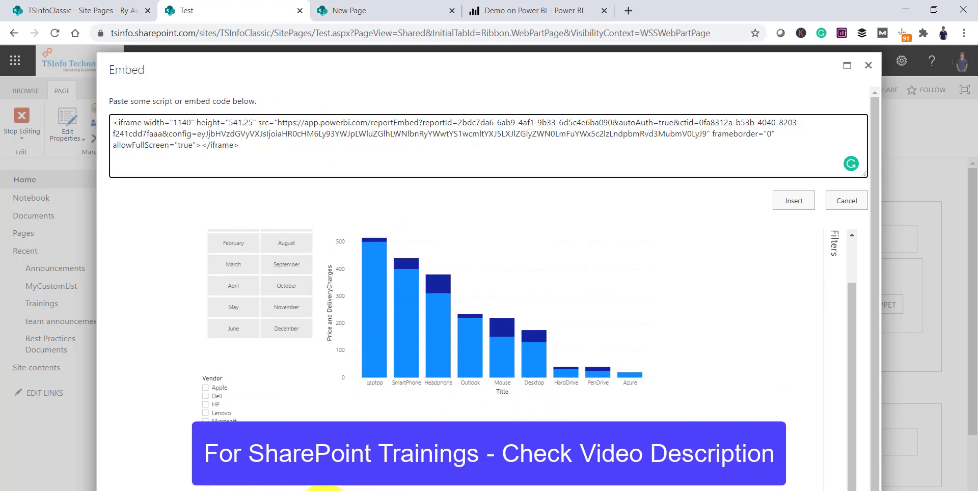
{"action": "left_click", "coordinate": [324, 490]}
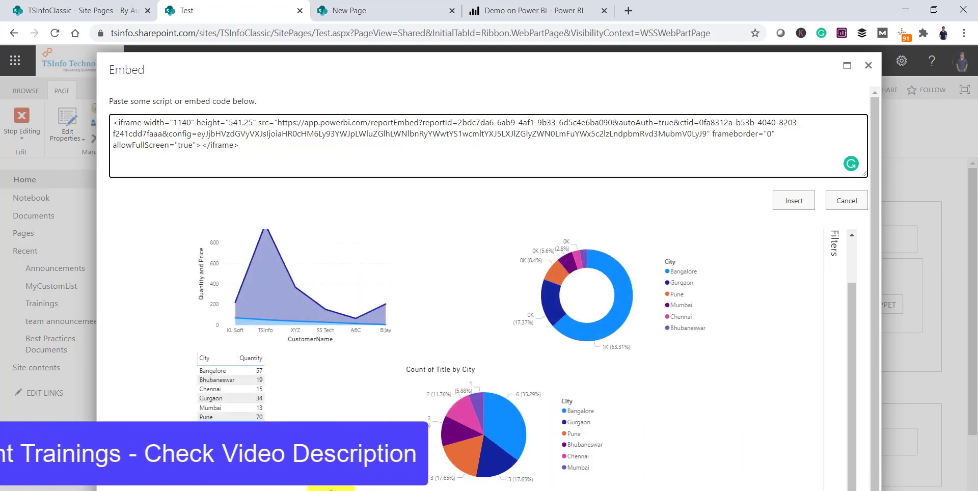
{"action": "left_click_drag", "start_coordinate": [477, 75], "coordinate": [484, 10]}
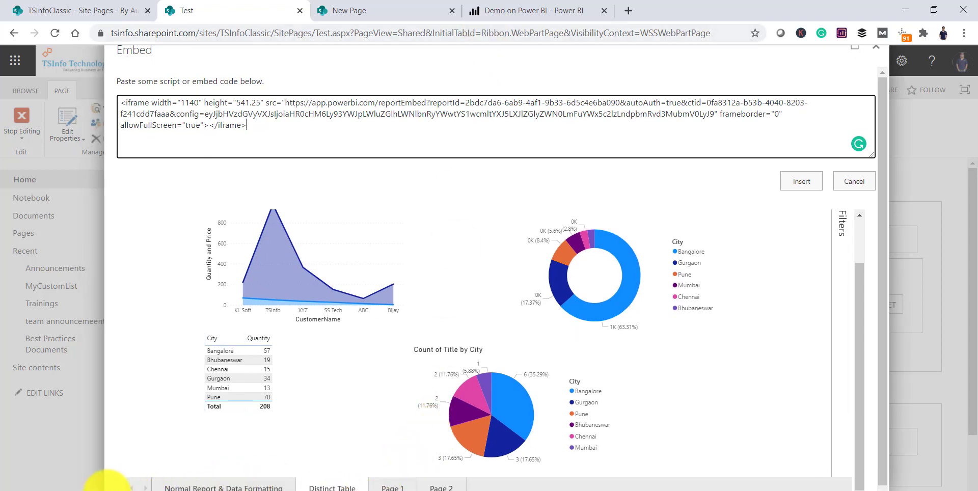
{"action": "left_click", "coordinate": [109, 487]}
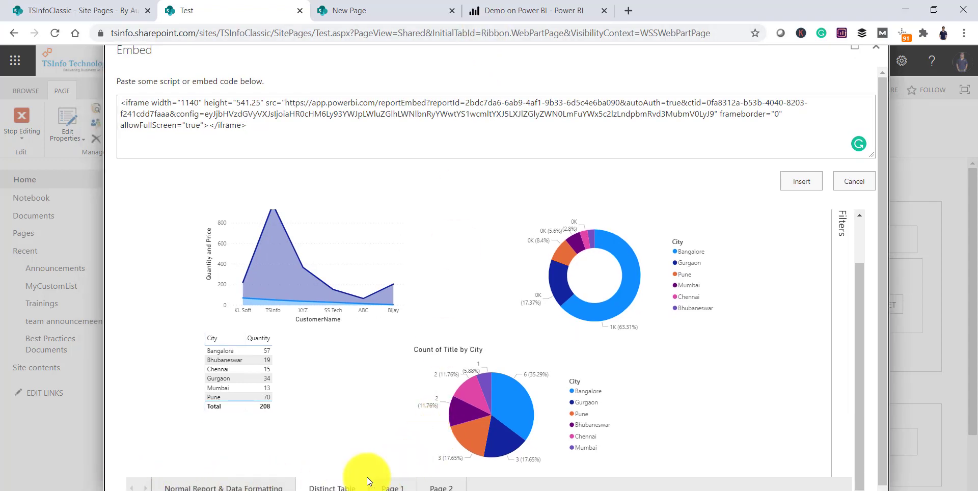
{"action": "left_click", "coordinate": [390, 484]}
{"action": "left_click", "coordinate": [246, 484]}
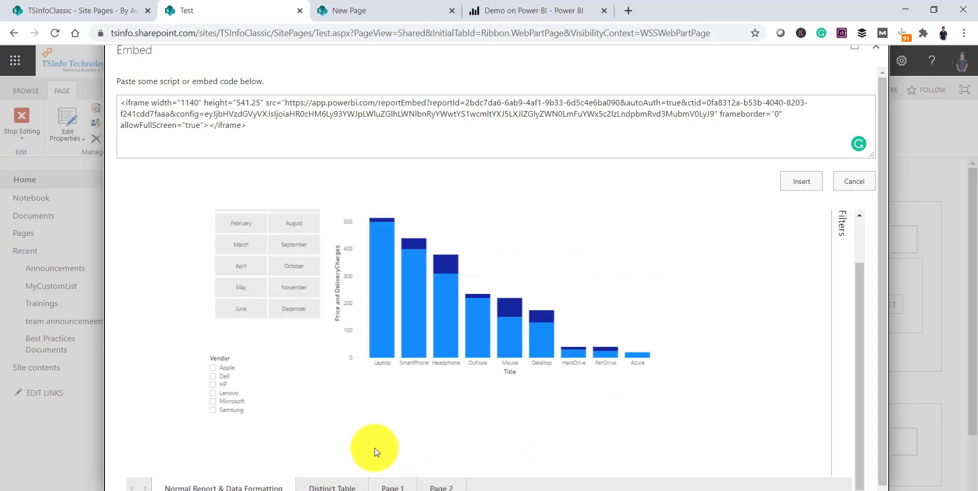
{"action": "left_click", "coordinate": [330, 485]}
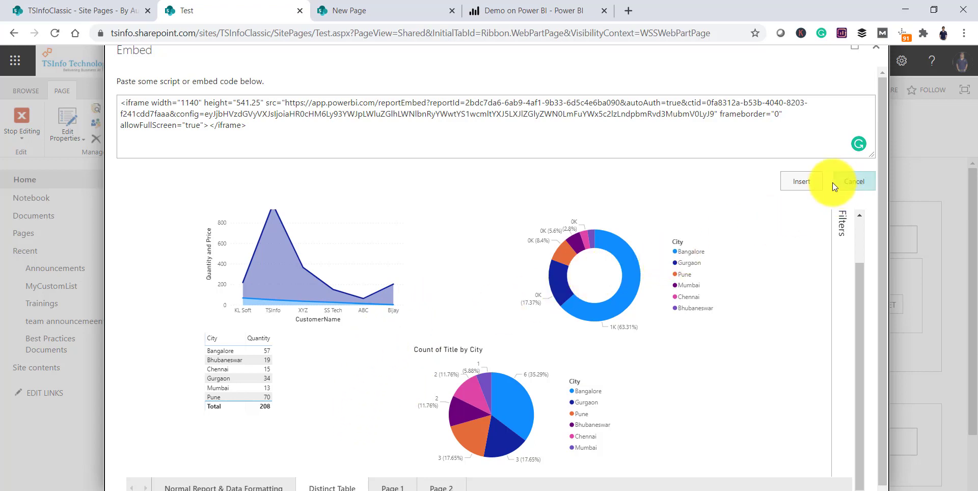
- Insert the embed snippet into the Script Editor web part and stop editing the Test page
{"action": "left_click", "coordinate": [811, 183]}
{"action": "scroll", "coordinate": [661, 345], "scroll_direction": "down", "scroll_amount": 3}
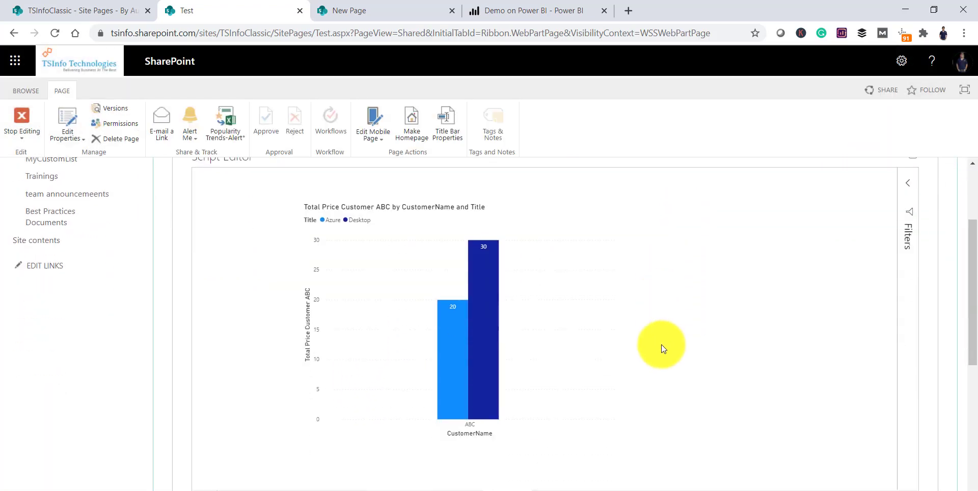
{"action": "left_click", "coordinate": [17, 118]}
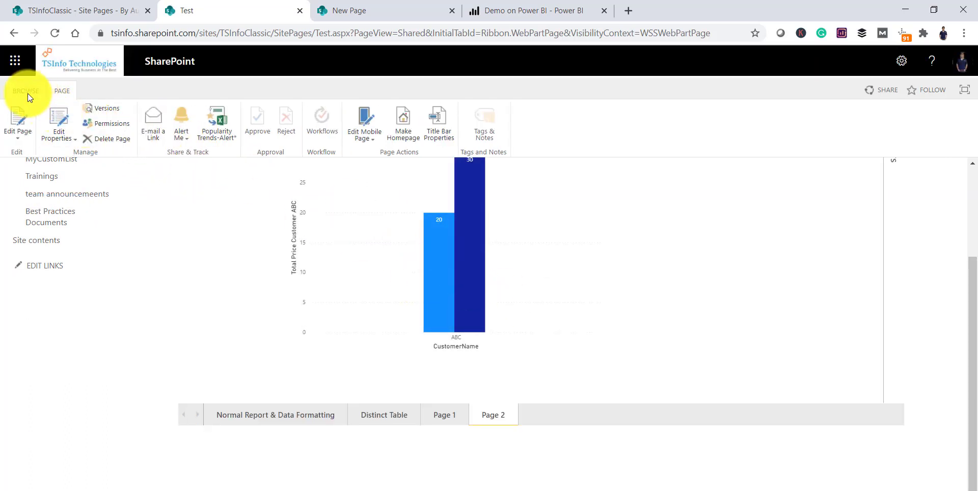
{"action": "left_click", "coordinate": [27, 92]}
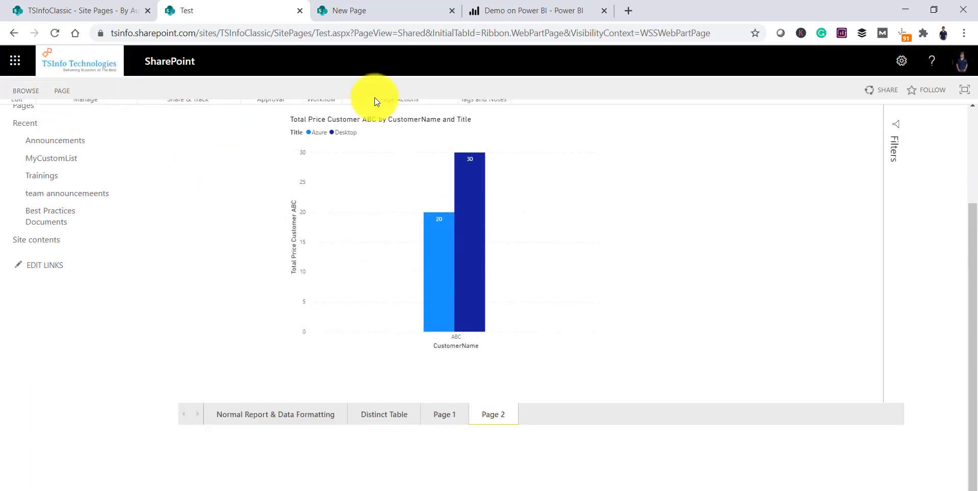
- Reload the Test page using its plain Test.aspx address without the query parameters
{"action": "left_click", "coordinate": [281, 415]}
{"action": "left_click_drag", "start_coordinate": [351, 32], "coordinate": [651, 158]}
{"action": "key", "text": "Delete"}
{"action": "key", "text": "Return"}
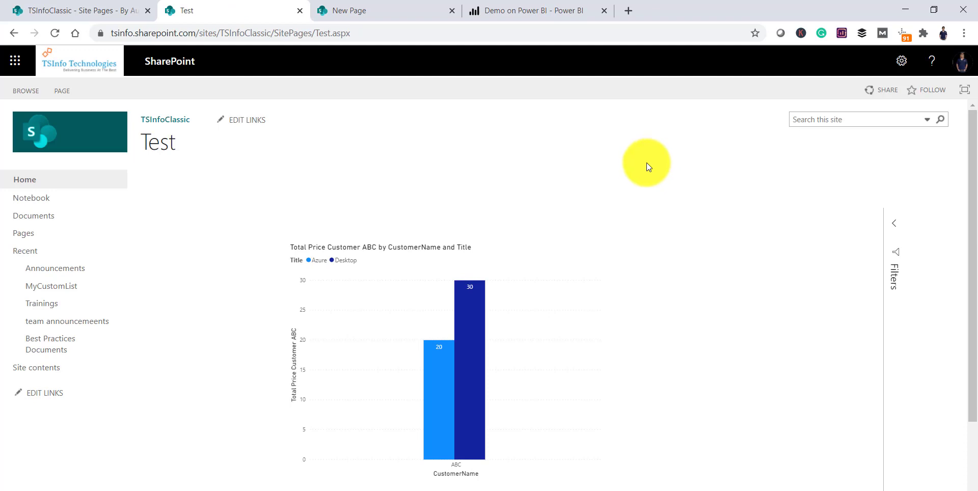
- View the Normal Report & Data Formatting page of the report embedded in the Test page
{"action": "scroll", "coordinate": [542, 273], "scroll_direction": "down", "scroll_amount": 3}
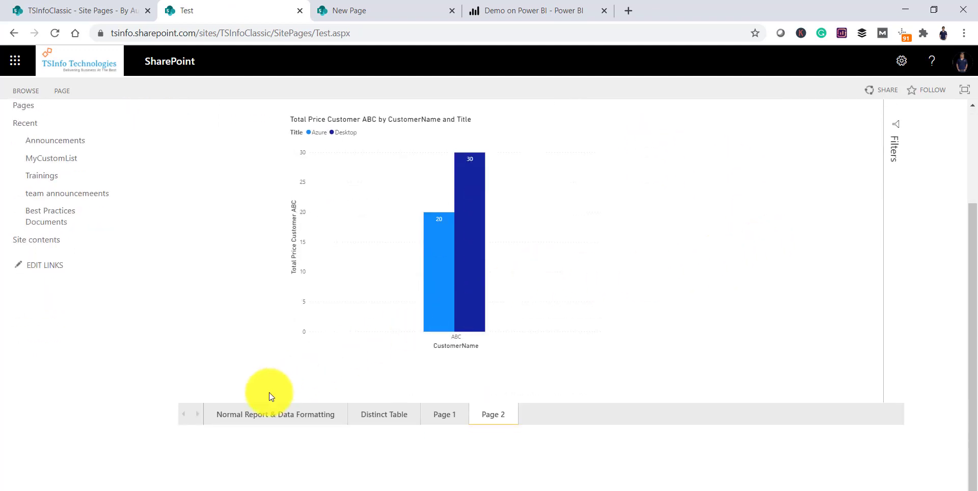
{"action": "left_click", "coordinate": [275, 412]}
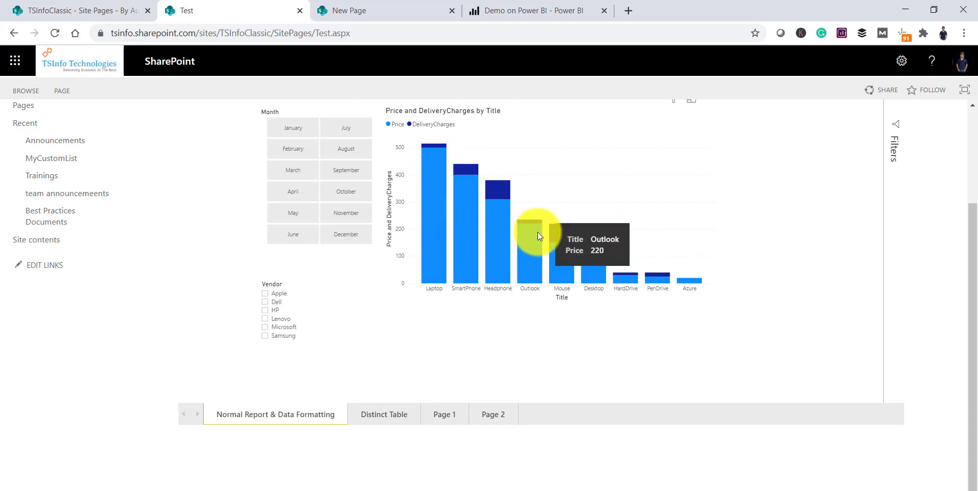
{"action": "scroll", "coordinate": [537, 231], "scroll_direction": "up", "scroll_amount": 3}
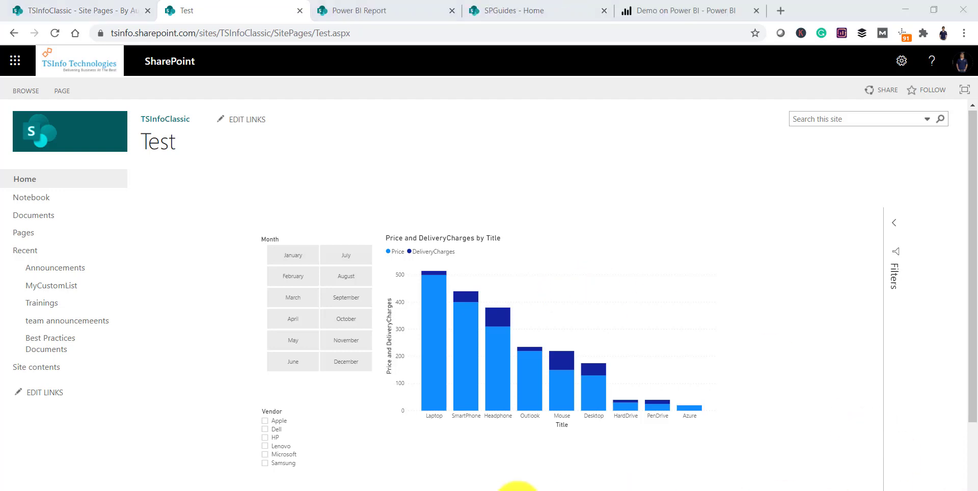
{"action": "left_click", "coordinate": [516, 473]}
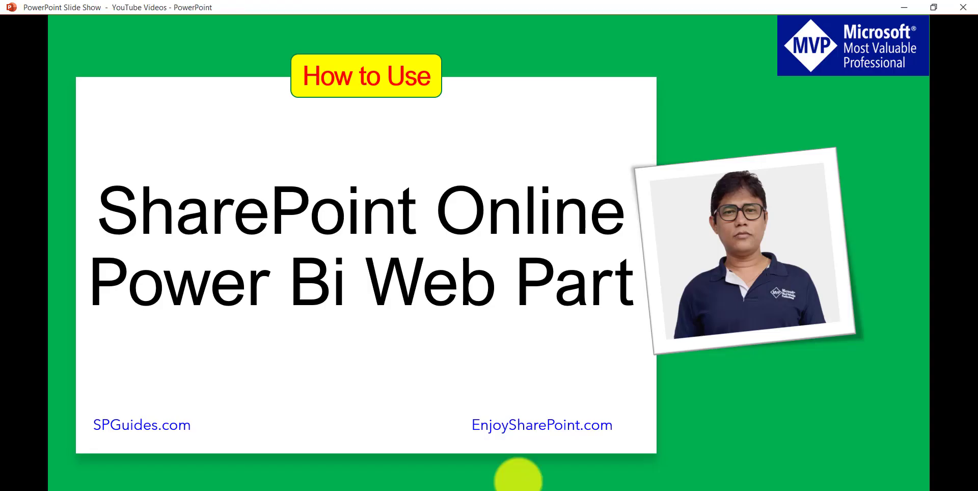
{"action": "left_click", "coordinate": [523, 355]}
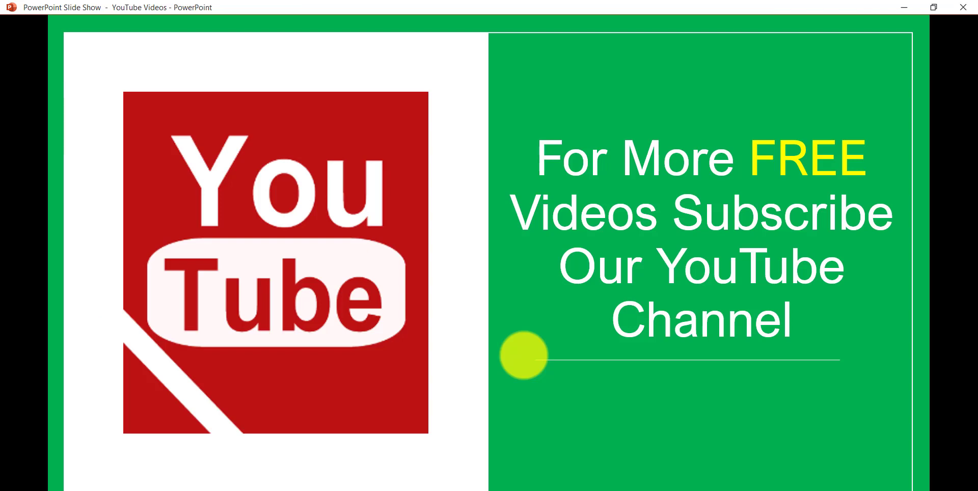